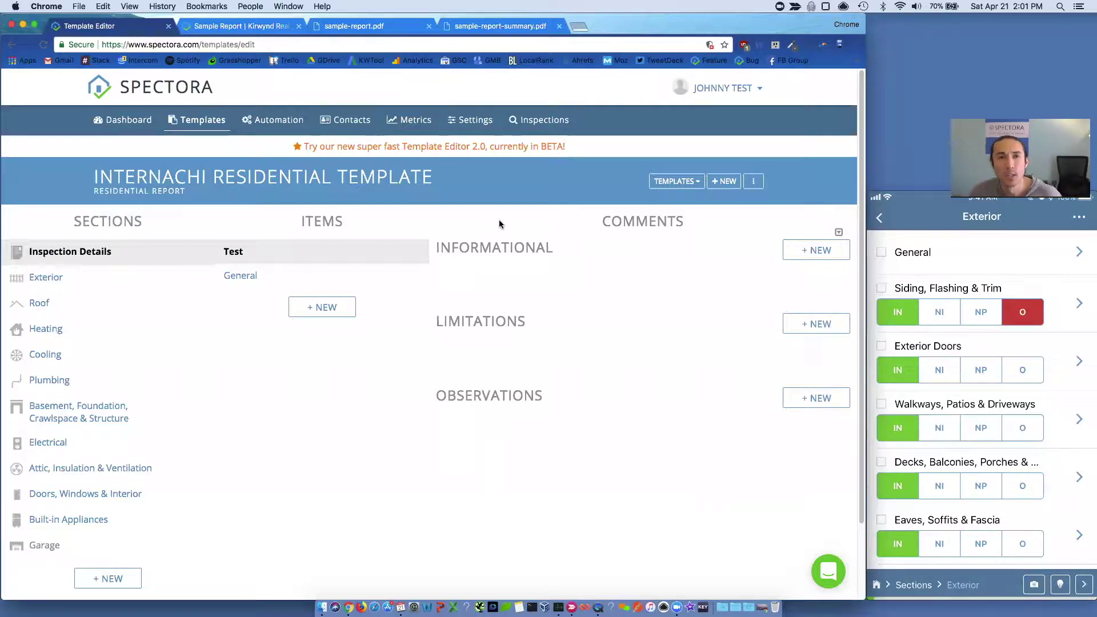
# Browse the sample report's Roofing section, filtering to summary findings and then significant defects
pyautogui.click(237, 28)
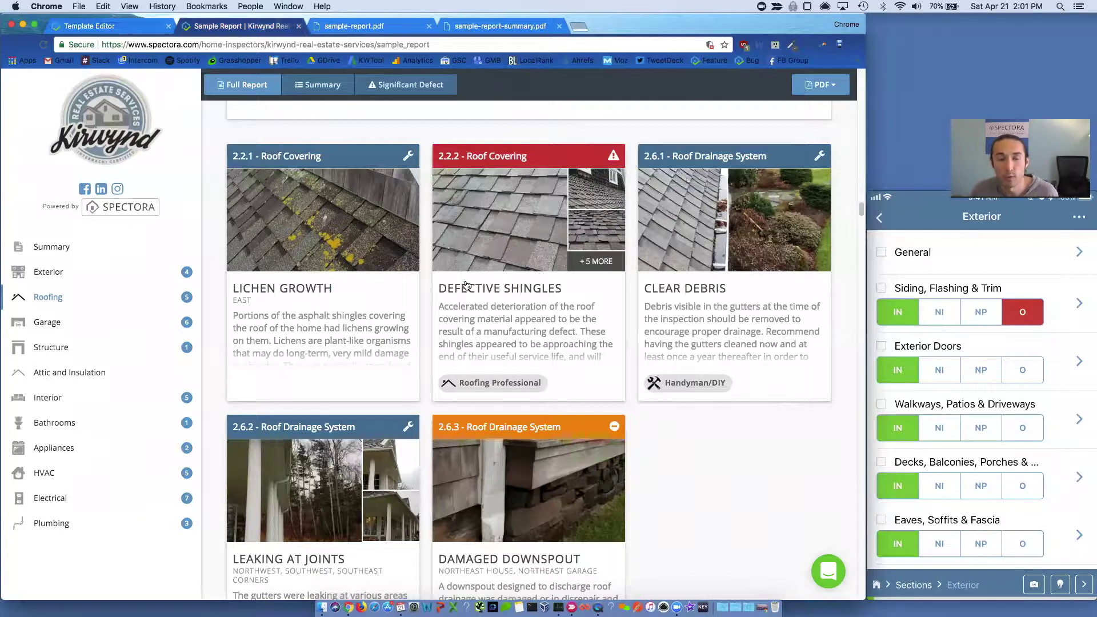
pyautogui.click(365, 173)
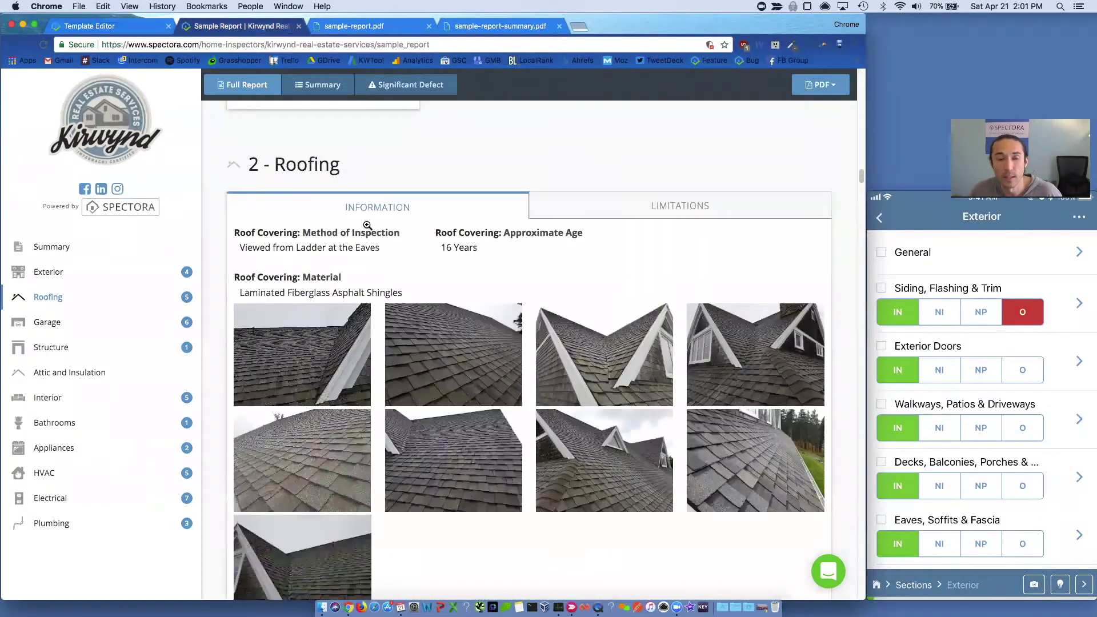
pyautogui.scroll(20, 367, 226)
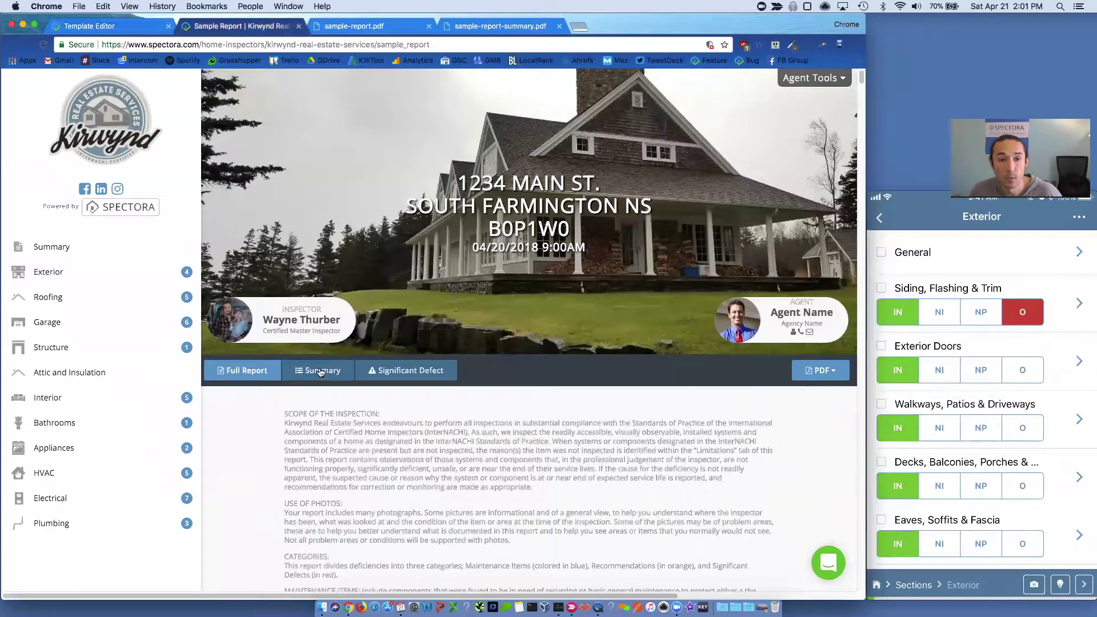
pyautogui.click(320, 371)
pyautogui.scroll(-3, 394, 242)
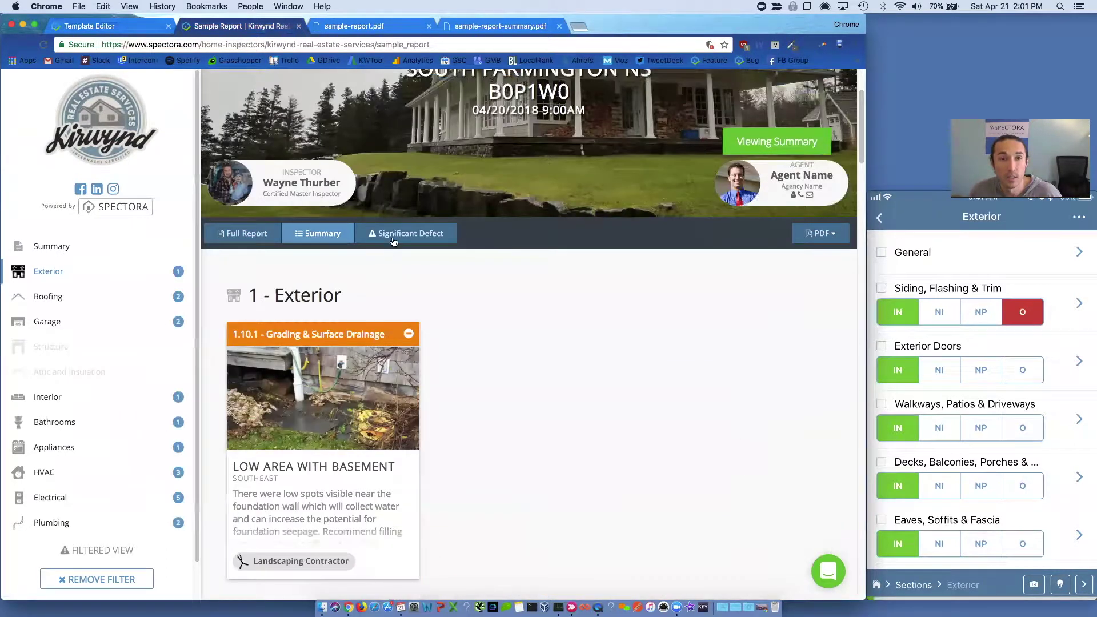
pyautogui.click(393, 241)
pyautogui.scroll(-2, 380, 171)
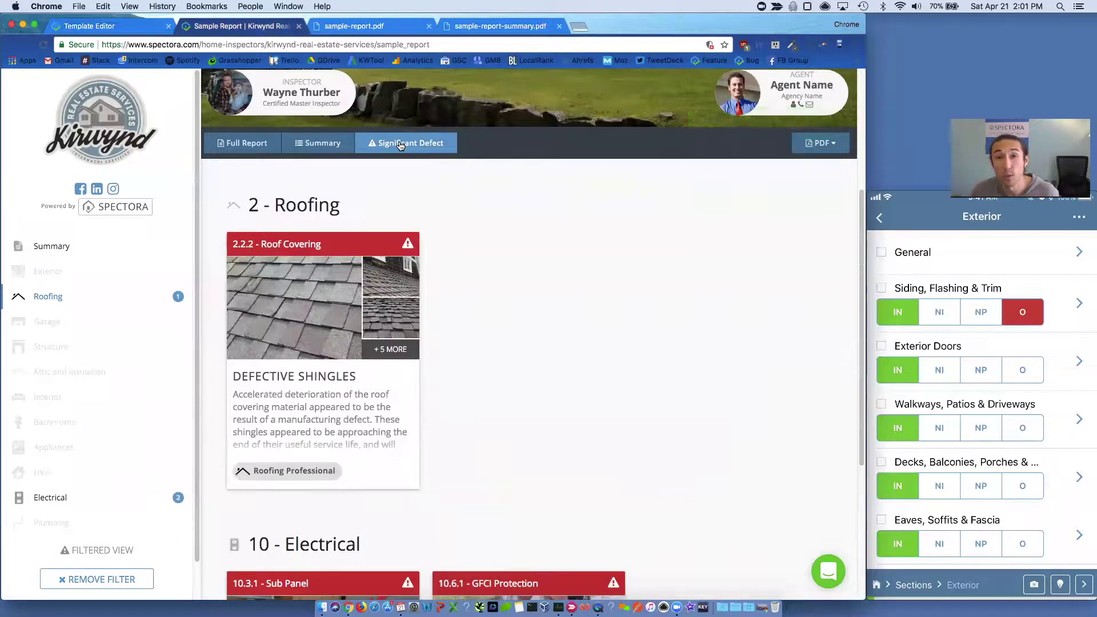
# Back in the template editor, expand the Defect Categories section of the template settings
pyautogui.click(151, 30)
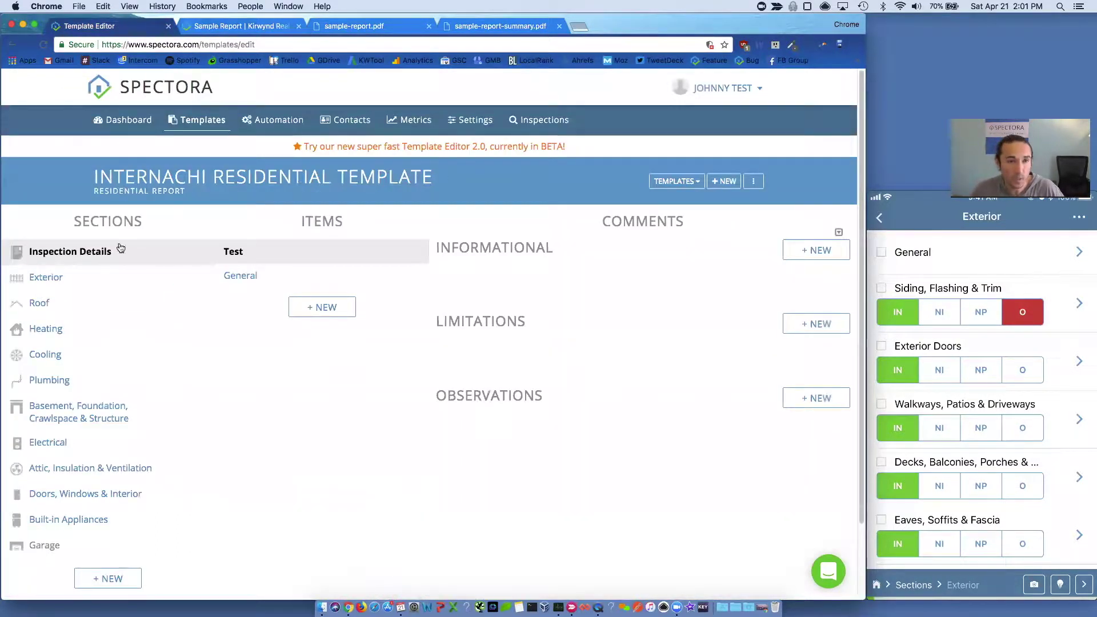
pyautogui.click(240, 175)
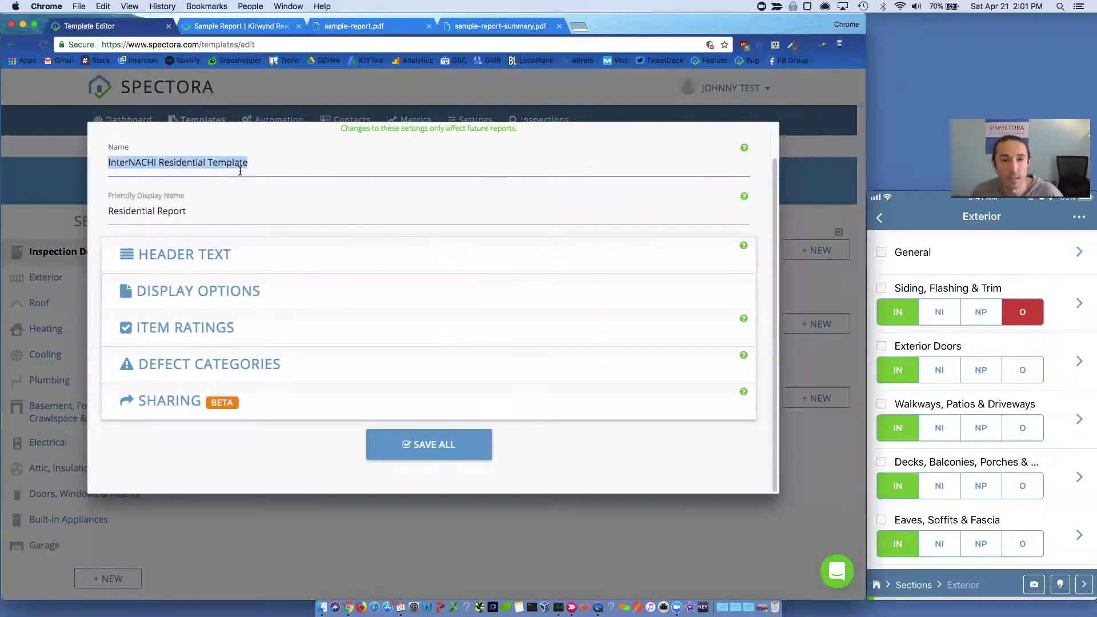
pyautogui.click(276, 364)
pyautogui.scroll(-2, 326, 314)
pyautogui.scroll(-5, 327, 310)
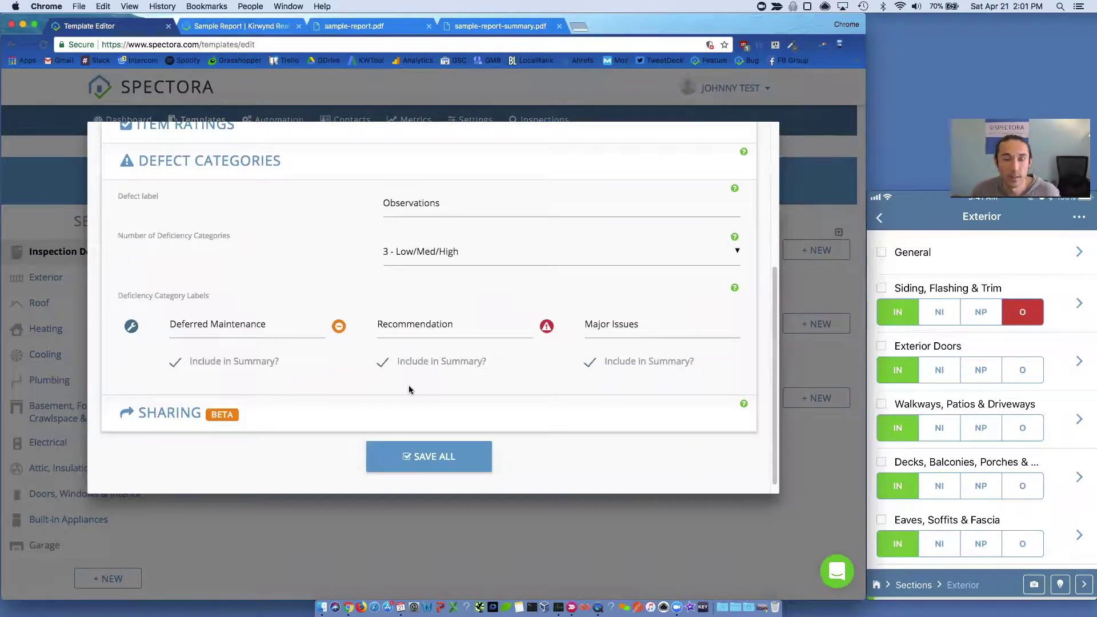
# Change the third category label from Major Issues to Major Safety, keeping three Low/Med/High categories
pyautogui.tripleClick(198, 324)
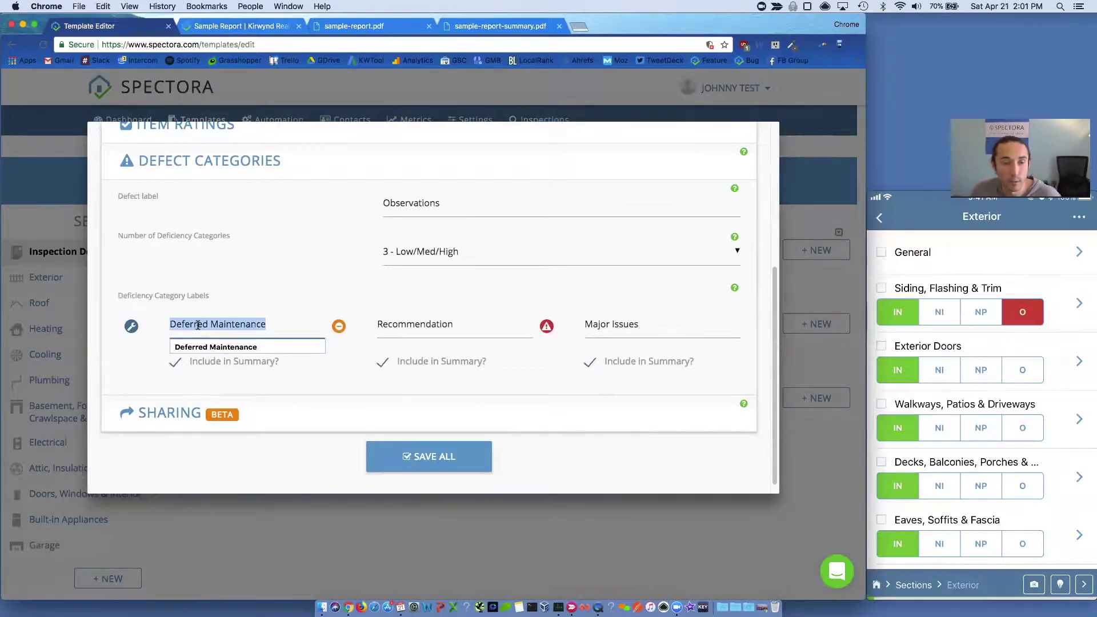
pyautogui.tripleClick(383, 324)
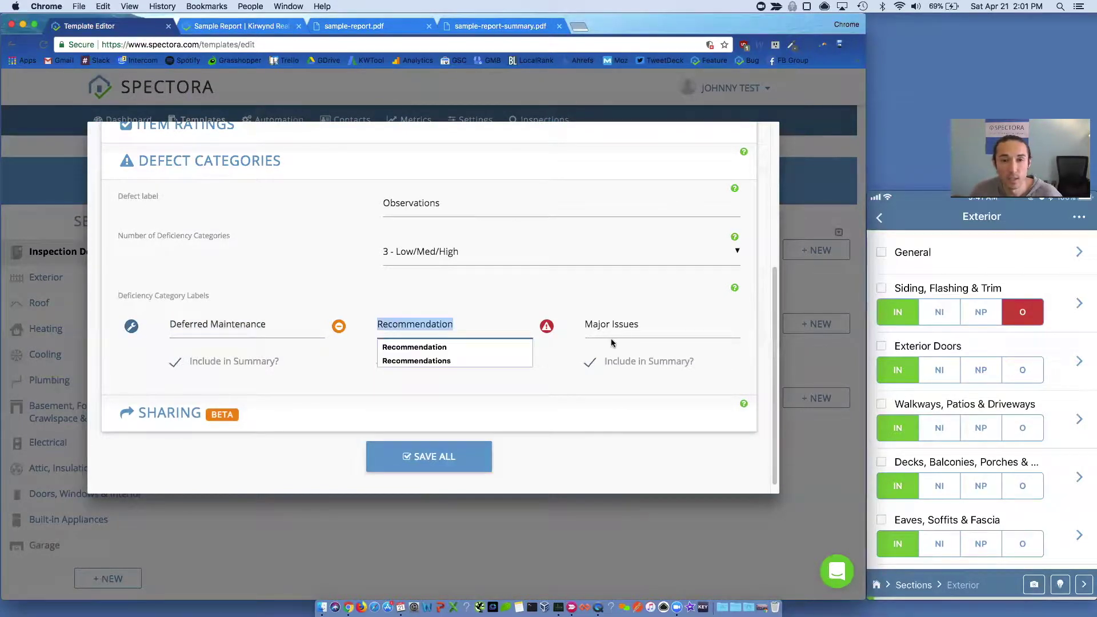
pyautogui.tripleClick(633, 324)
pyautogui.click(647, 323)
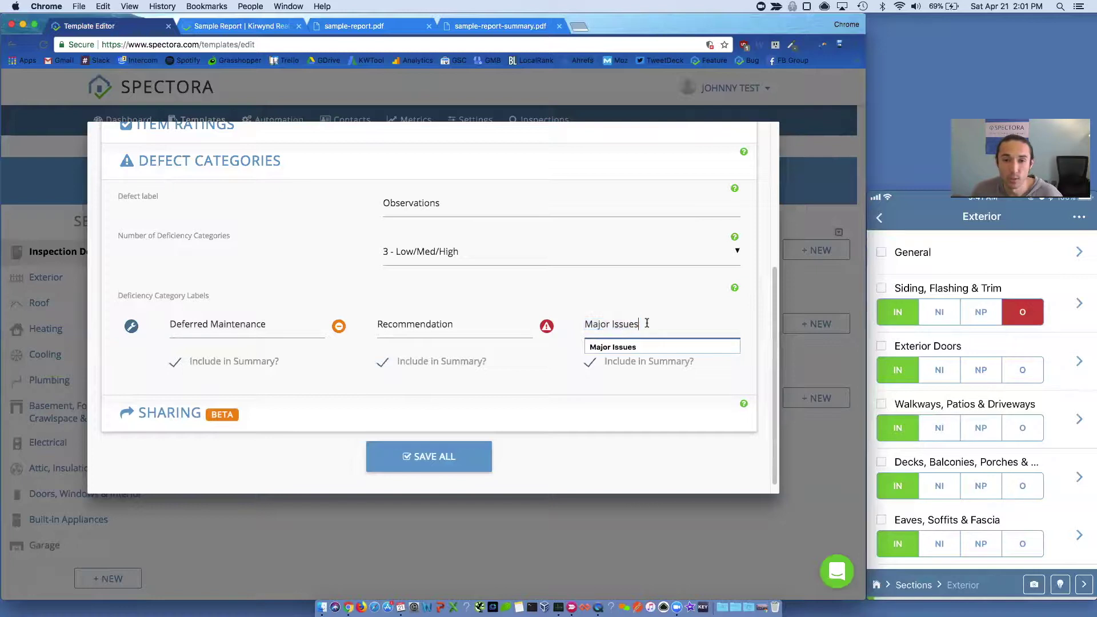
pyautogui.press('BackSpace')
pyautogui.press('BackSpace')
pyautogui.press('BackSpace')
pyautogui.press('BackSpace')
pyautogui.press('BackSpace')
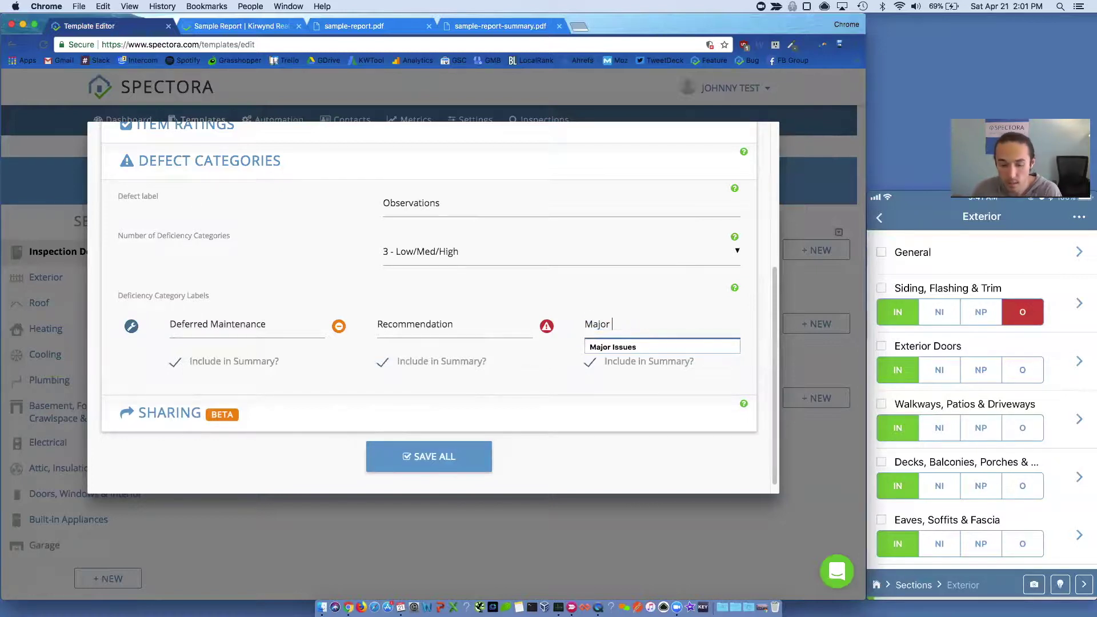
pyautogui.write('Saft')
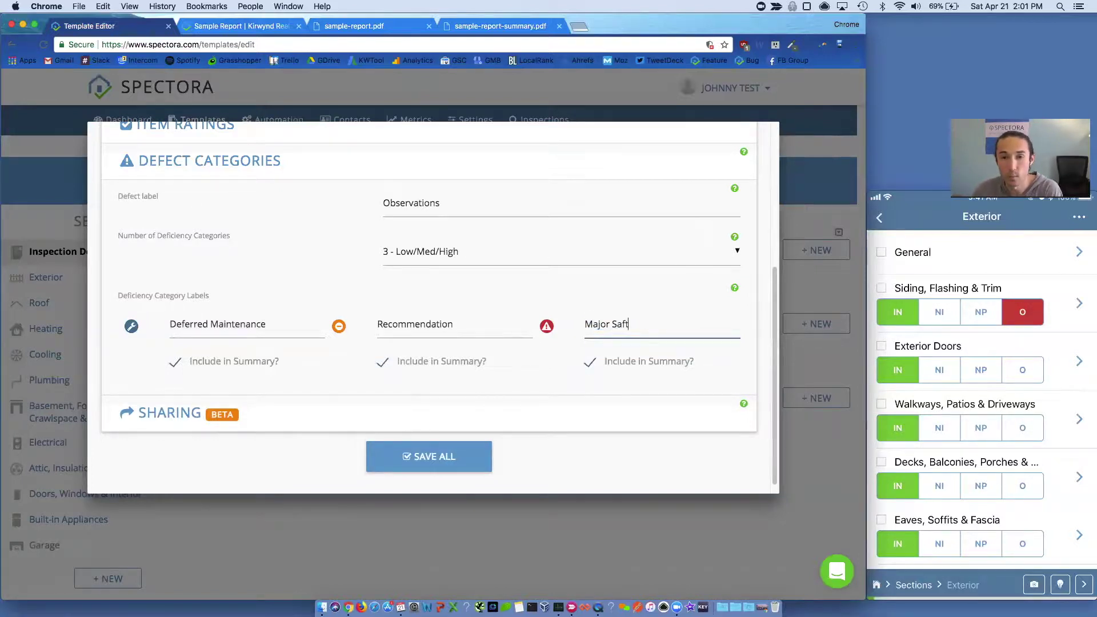
pyautogui.press('BackSpace')
pyautogui.write('ety')
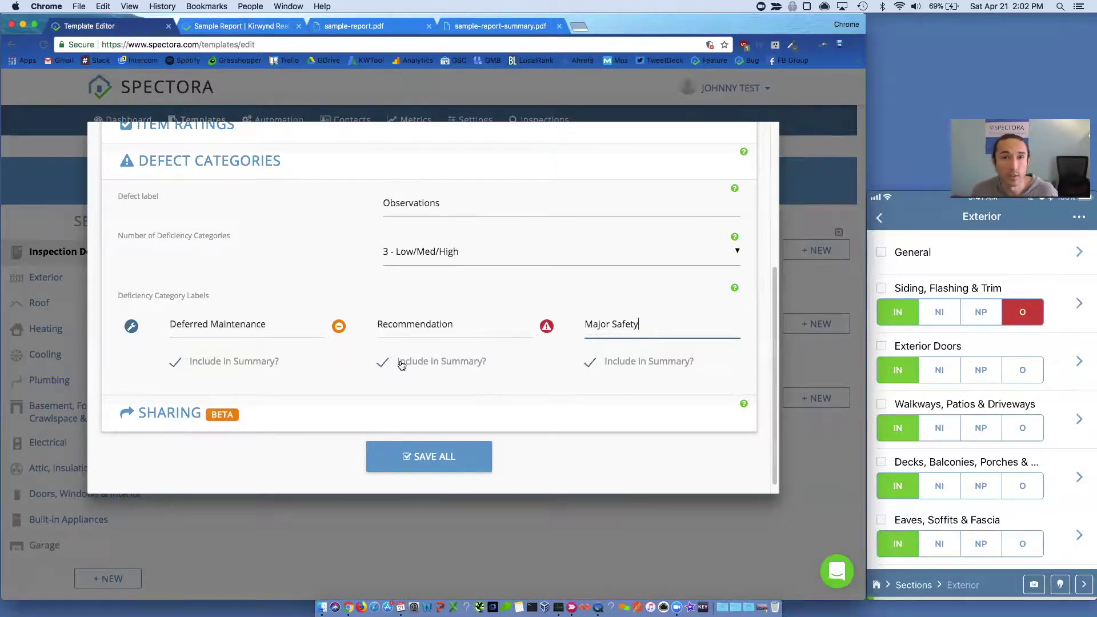
pyautogui.click(530, 373)
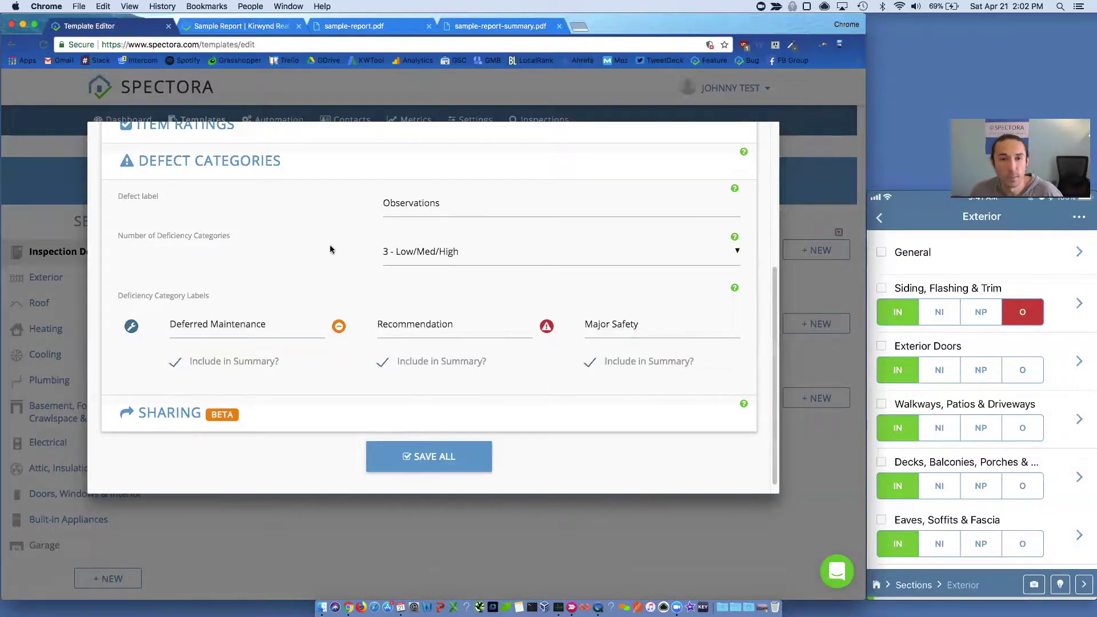
pyautogui.click(401, 256)
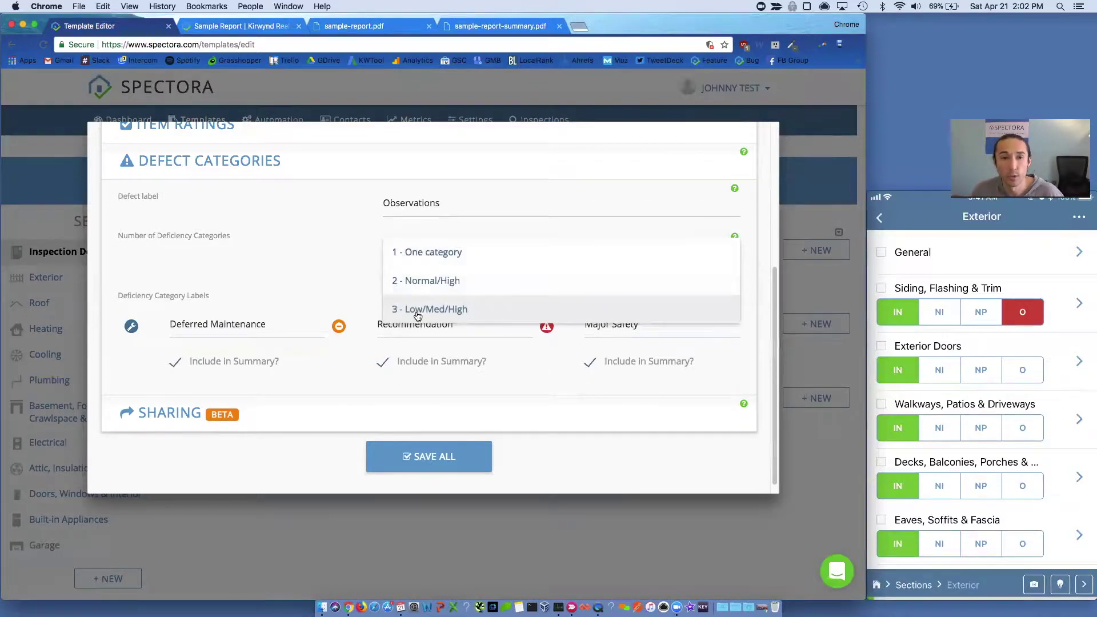
pyautogui.click(343, 285)
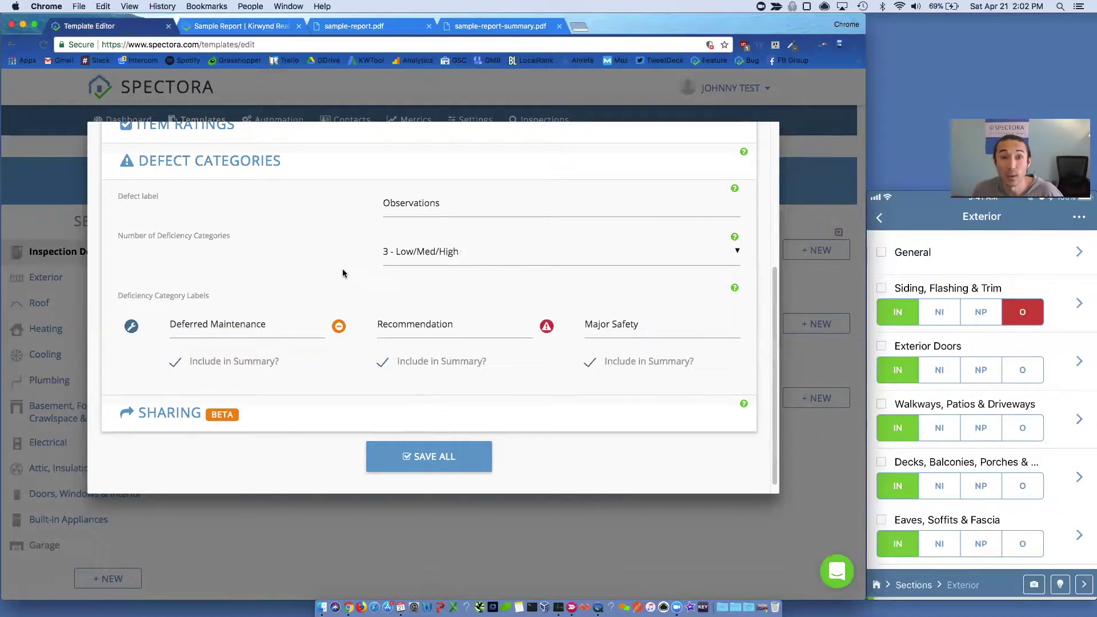
# Save all the template's defect category settings
pyautogui.click(443, 459)
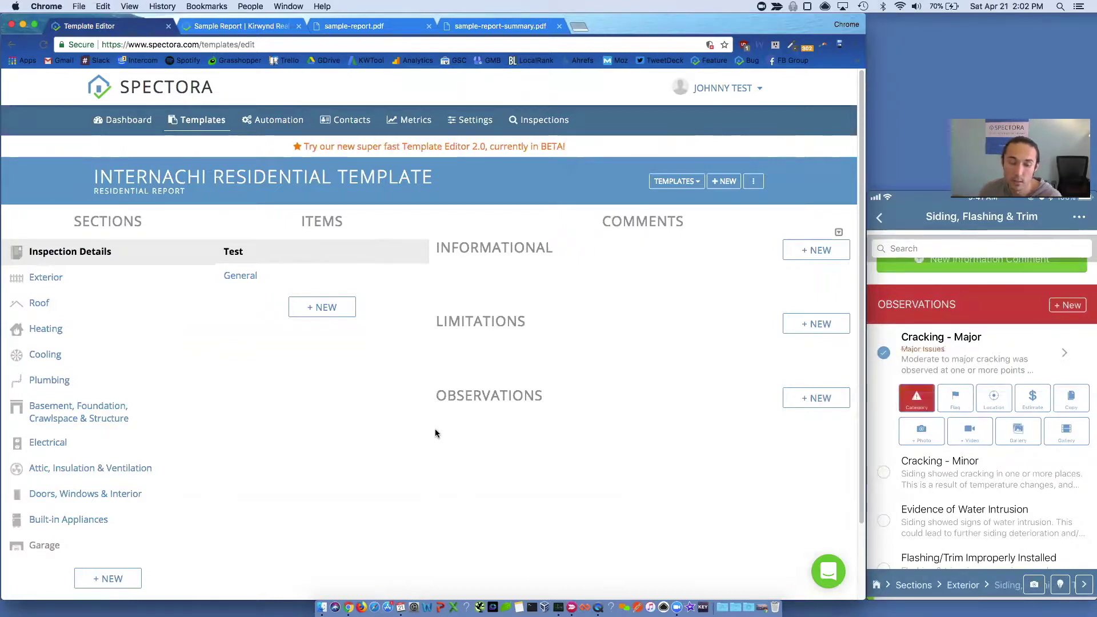
# Open the 3:00 pm inspection's Residential Report from the dashboard
pyautogui.click(123, 119)
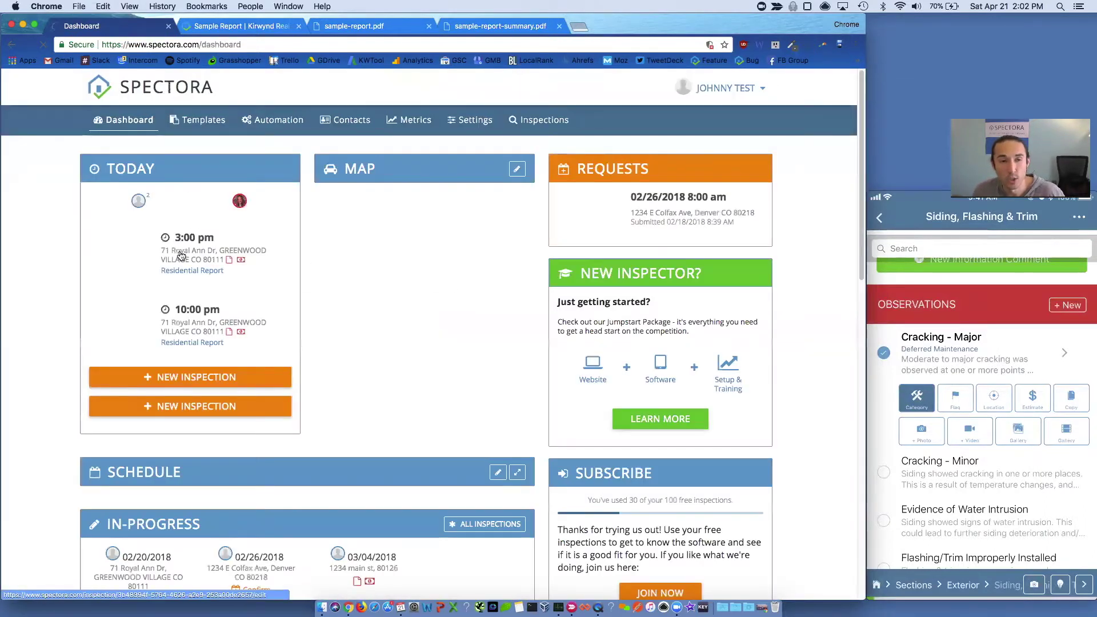
pyautogui.moveTo(191, 262)
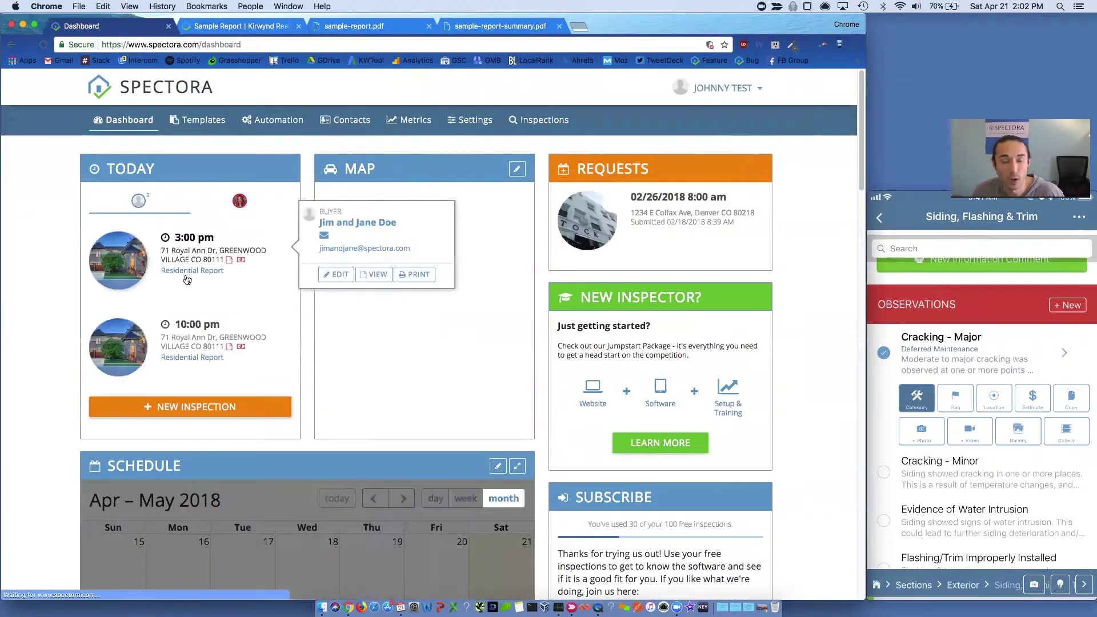
pyautogui.click(186, 269)
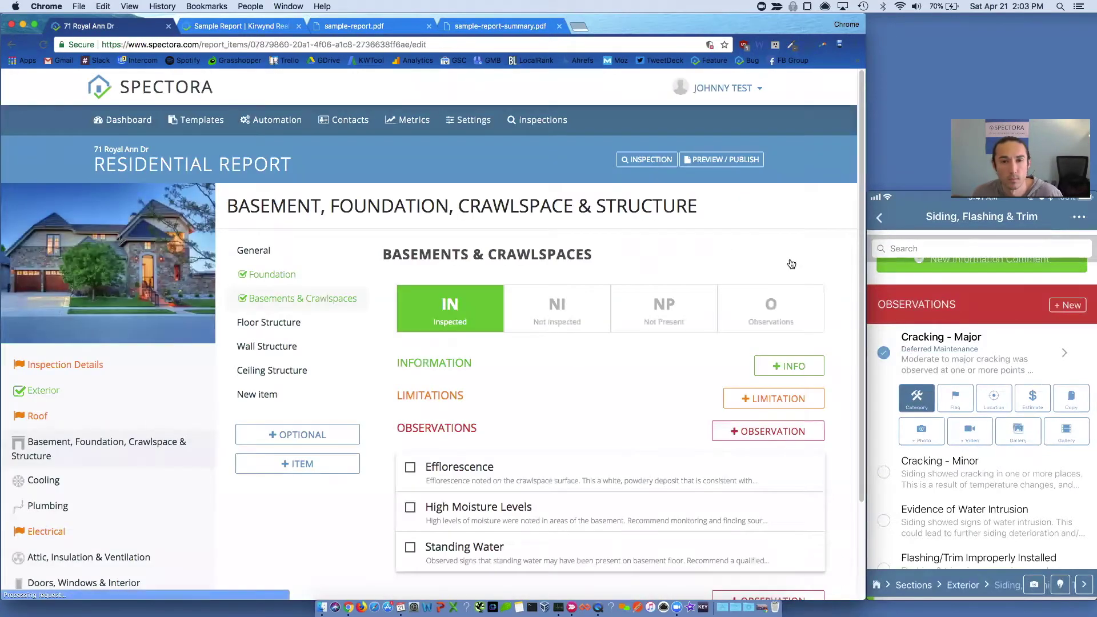
# Check the Efflorescence observation and change its category to safety hazard
pyautogui.scroll(-3, 582, 321)
pyautogui.click(409, 394)
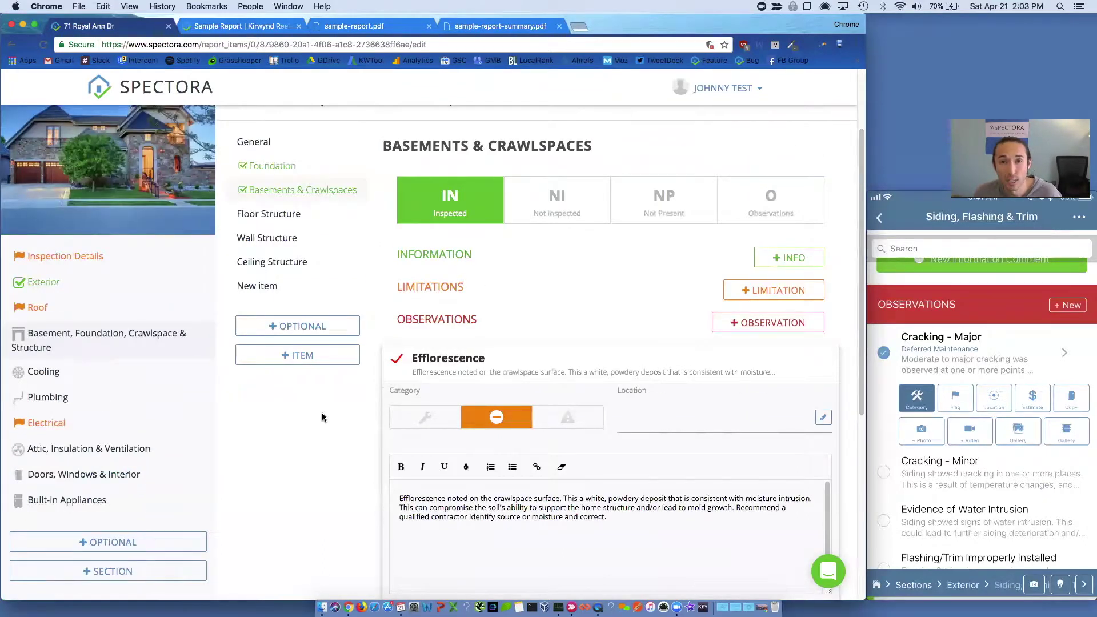
pyautogui.click(436, 413)
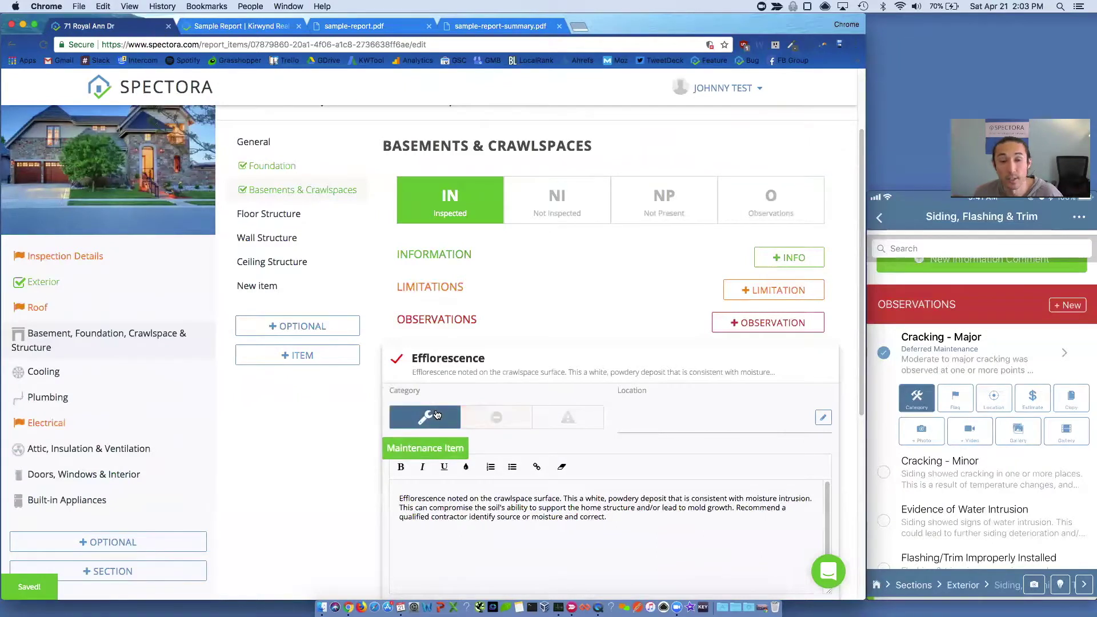
pyautogui.click(483, 416)
pyautogui.click(562, 415)
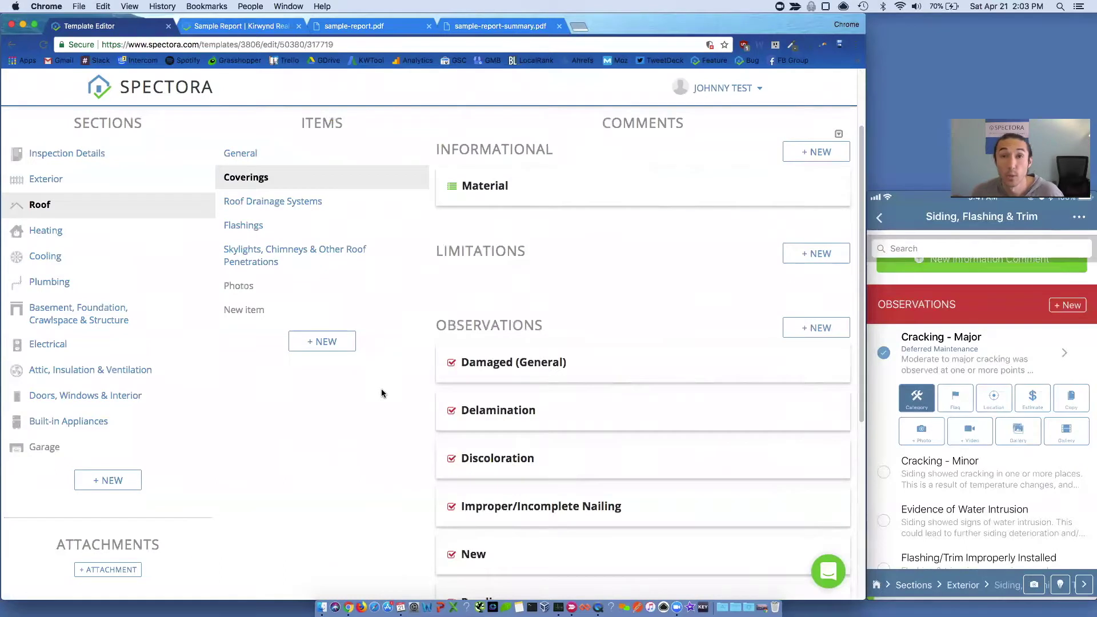
# View the Damaged (General) observation's details under the Roof Coverings item
pyautogui.click(561, 363)
pyautogui.scroll(-2, 562, 362)
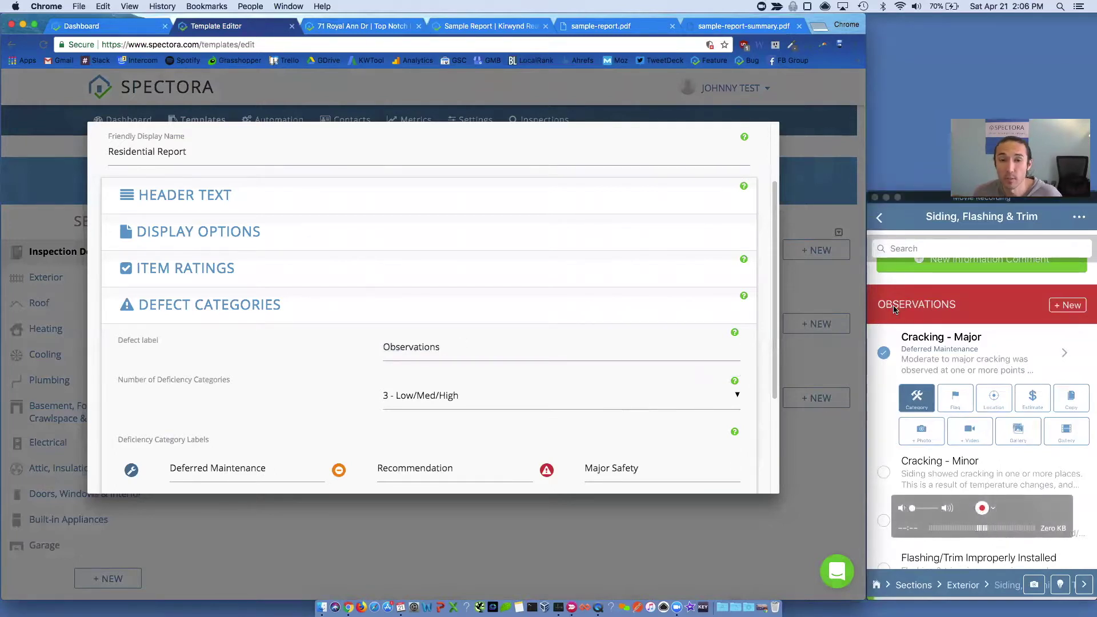
# Compare the report's RECOMMENDATION label under the 6 count with the template's Recommendation category label
pyautogui.click(347, 30)
pyautogui.scroll(-5, 484, 184)
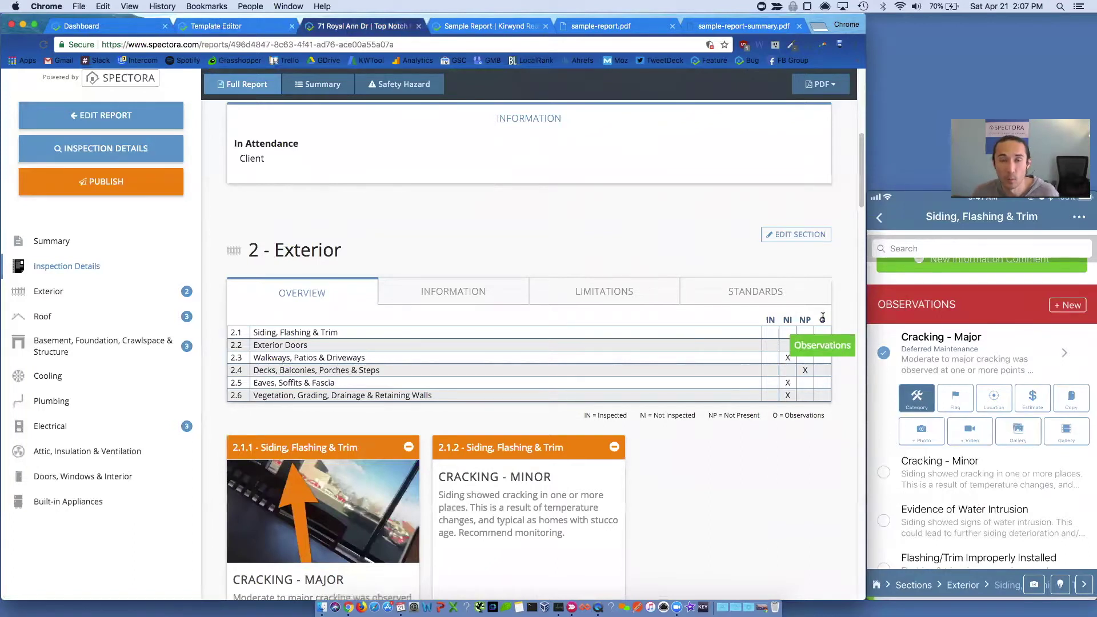
pyautogui.scroll(8, 671, 302)
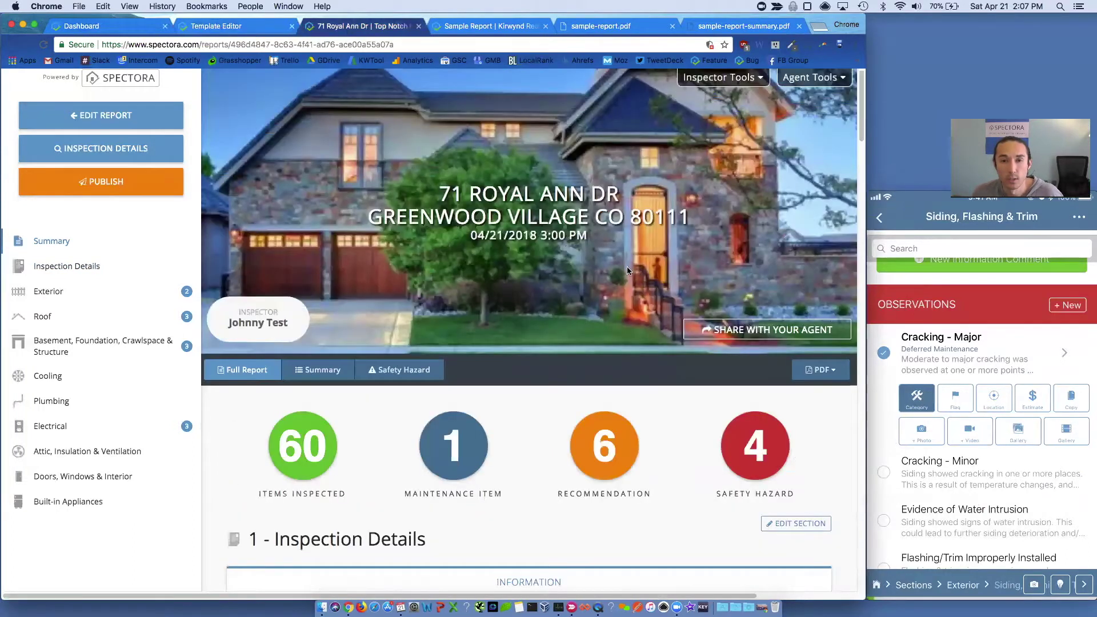
pyautogui.scroll(-3, 626, 266)
pyautogui.doubleClick(627, 327)
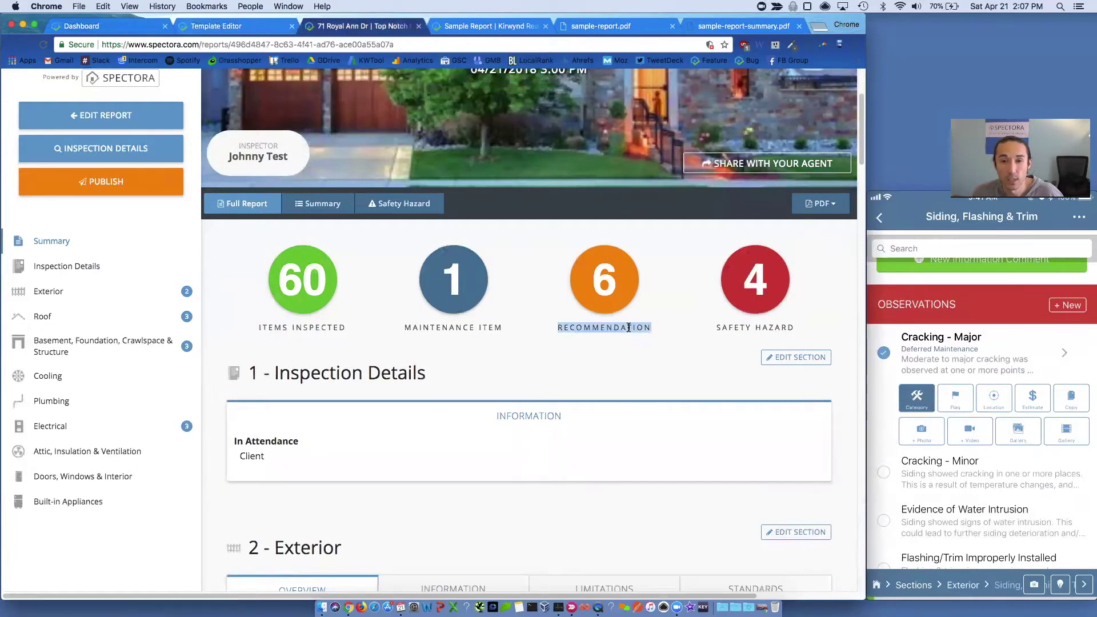
pyautogui.click(231, 26)
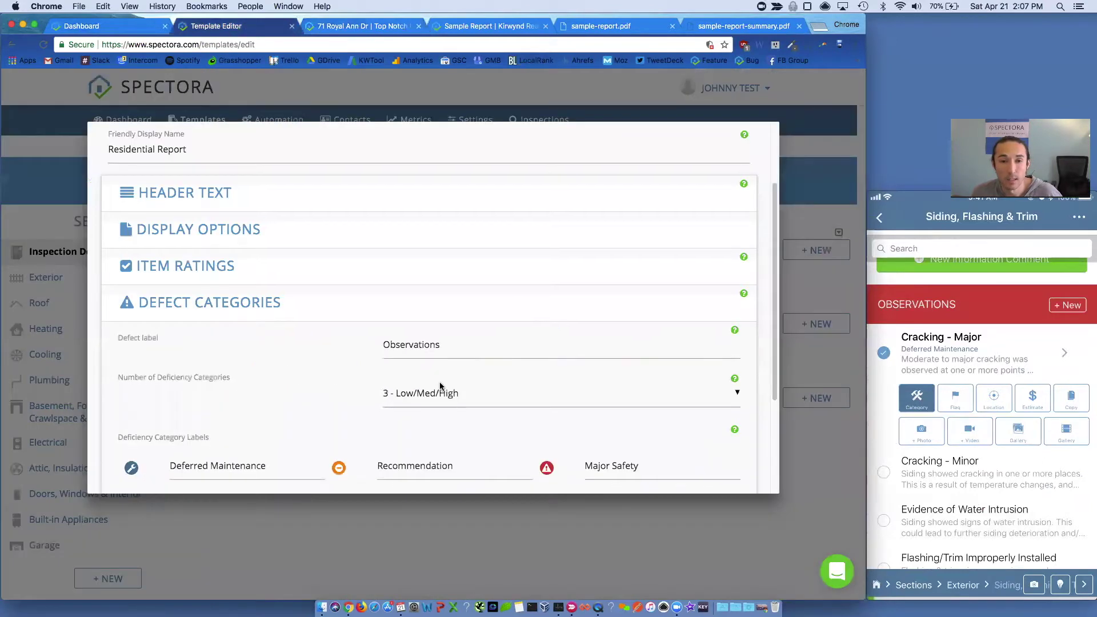
pyautogui.scroll(-3, 429, 366)
pyautogui.doubleClick(425, 326)
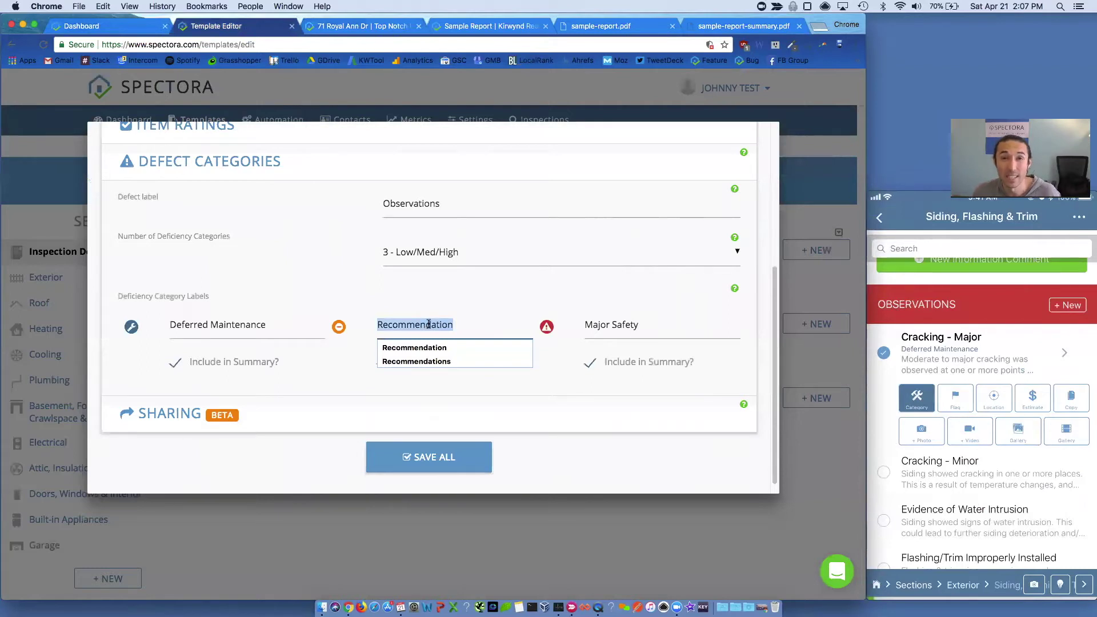
pyautogui.click(371, 28)
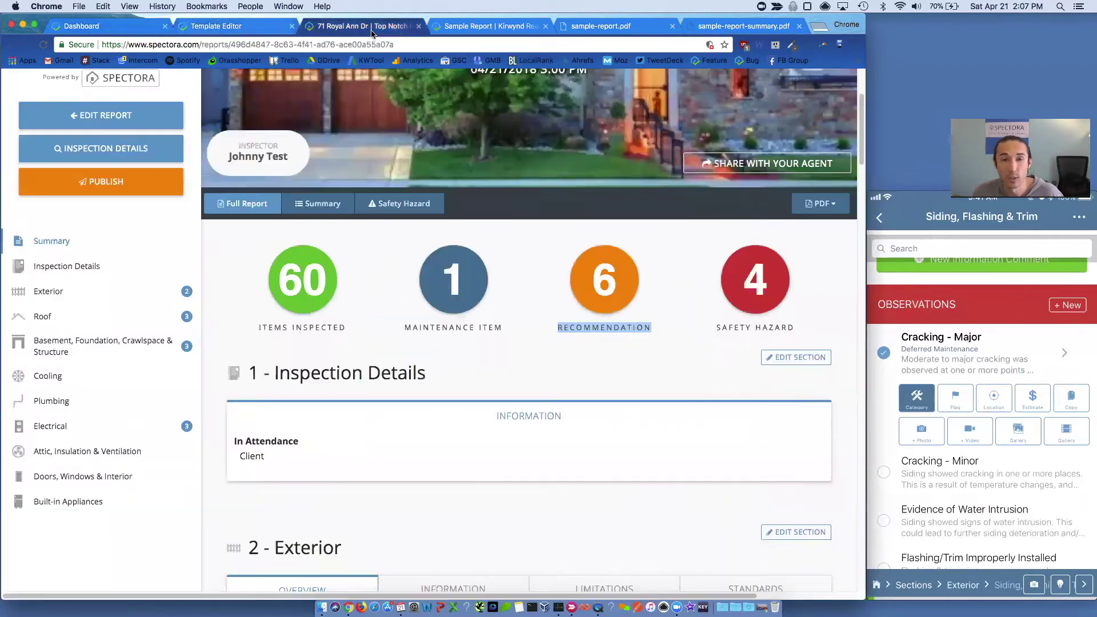
pyautogui.moveTo(558, 326); pyautogui.dragTo(649, 326)
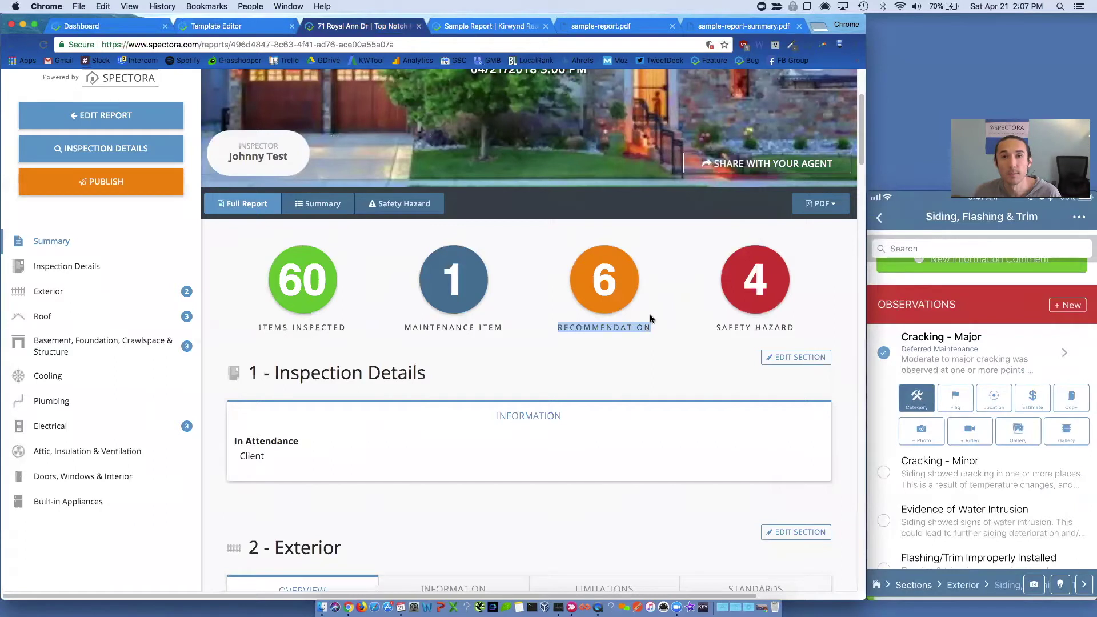
pyautogui.click(651, 320)
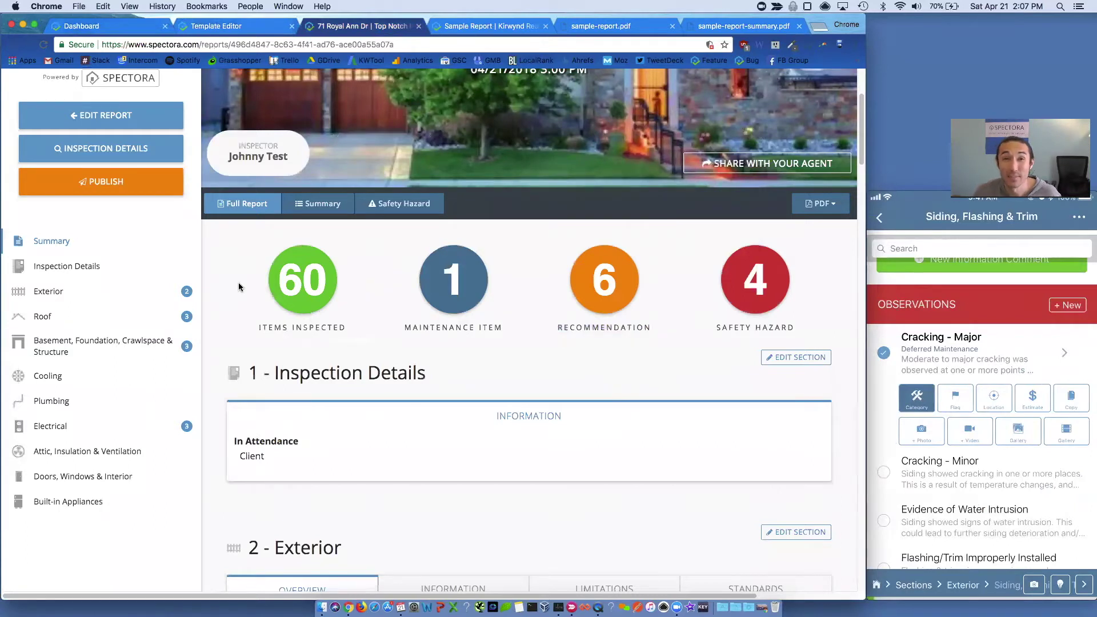